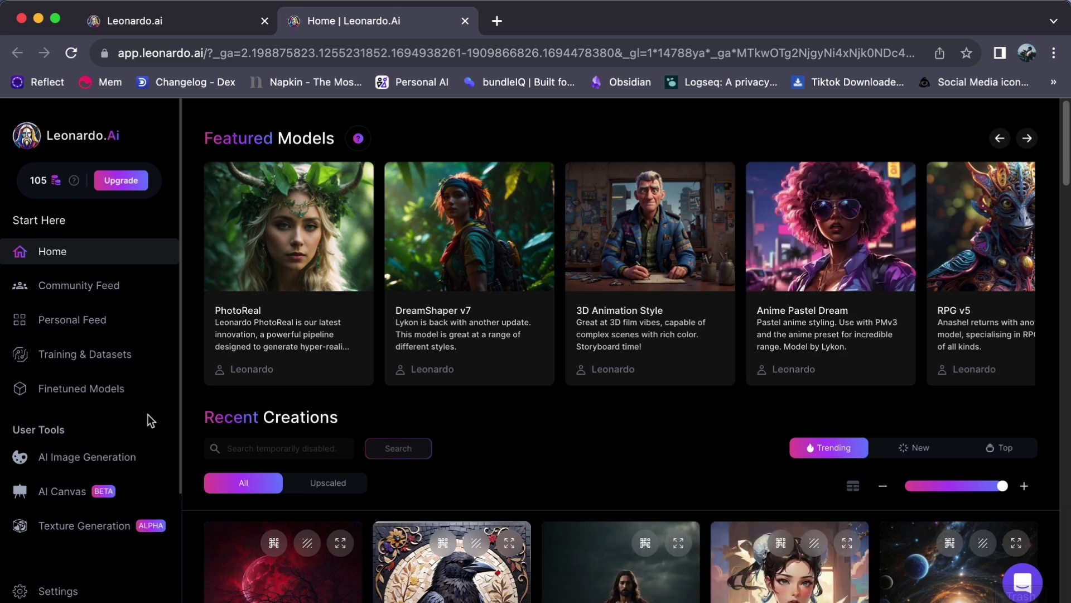
- Open the AI Image Generation tool and clear the existing chicken prompt
click(127, 459)
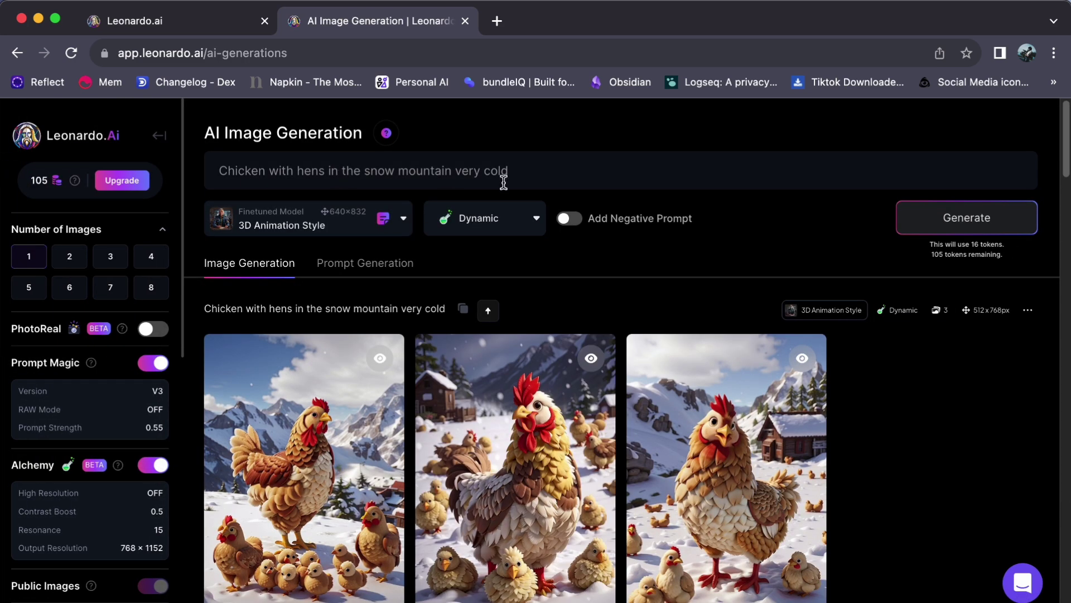
drag(554, 172, 95, 175)
key(BackSpace)
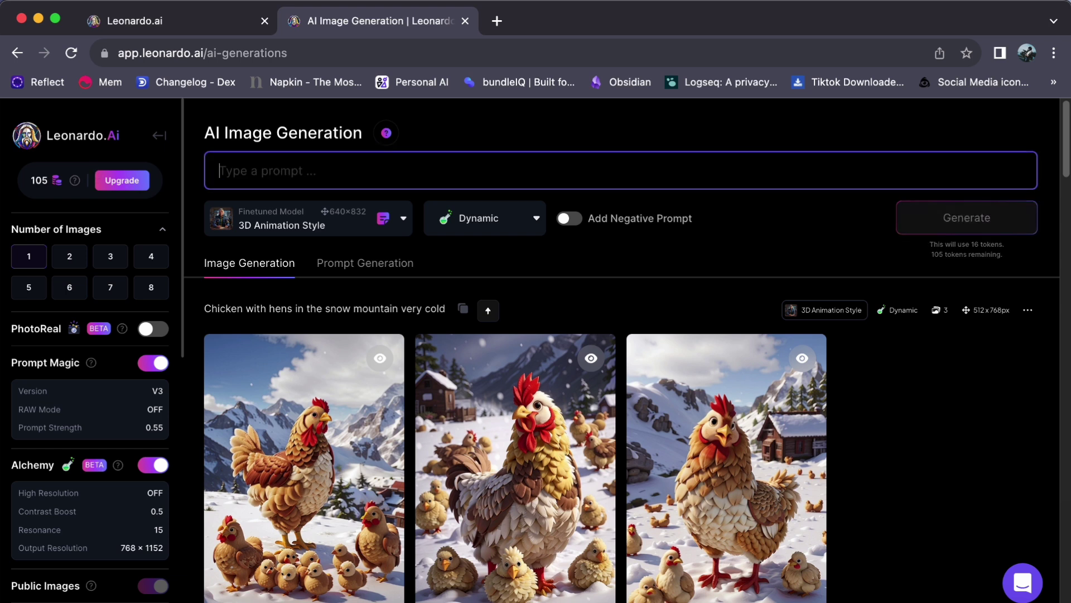
click(476, 128)
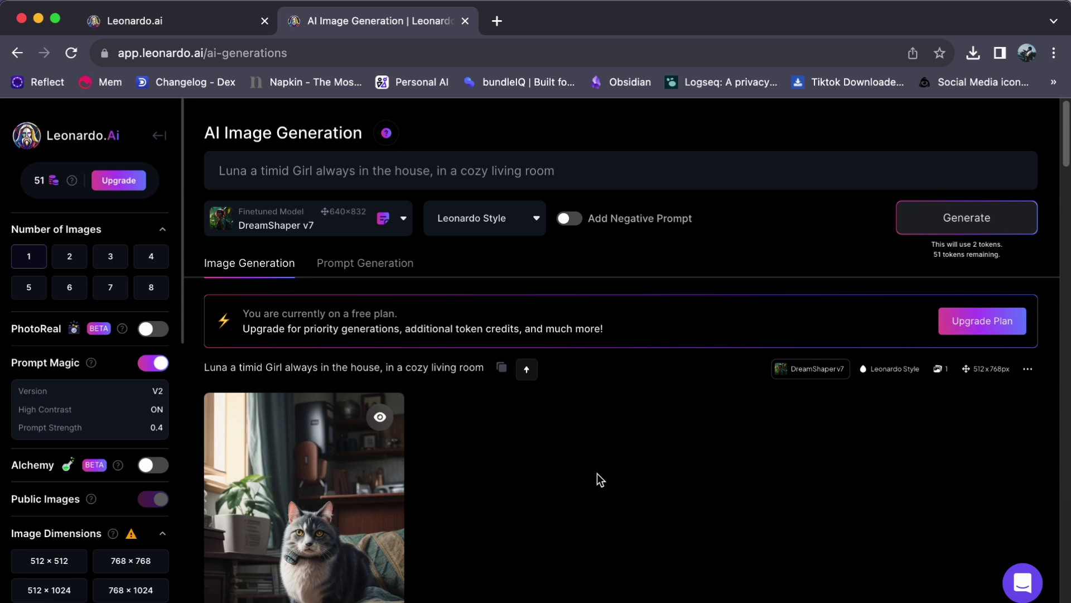
- Change the prompt's ending from the cozy living room to "quiet bedroom" and generate one image
scroll(597, 473, down, 3)
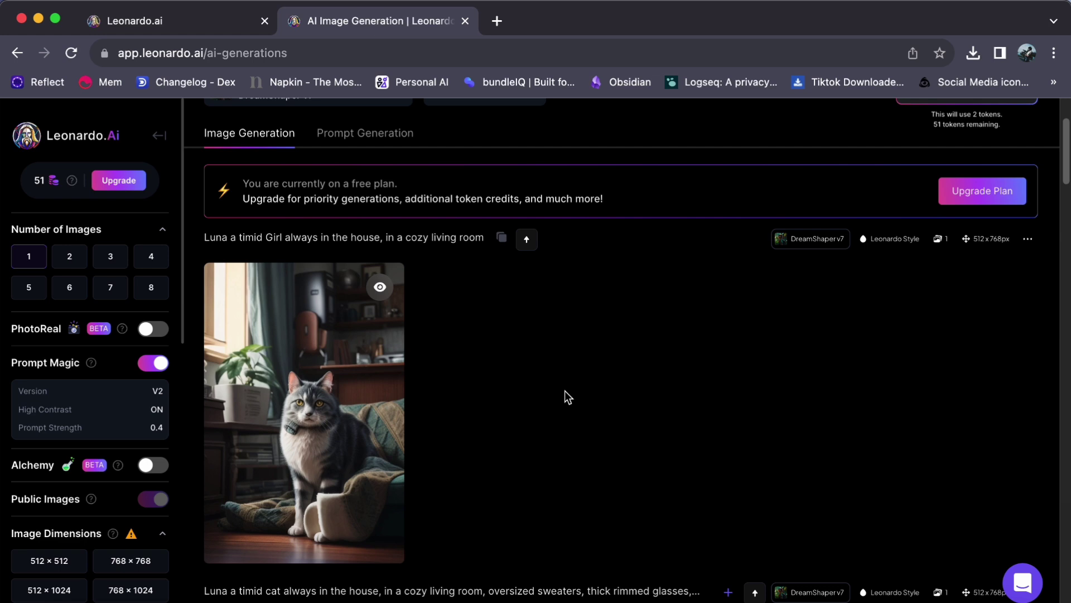
scroll(564, 391, up, 3)
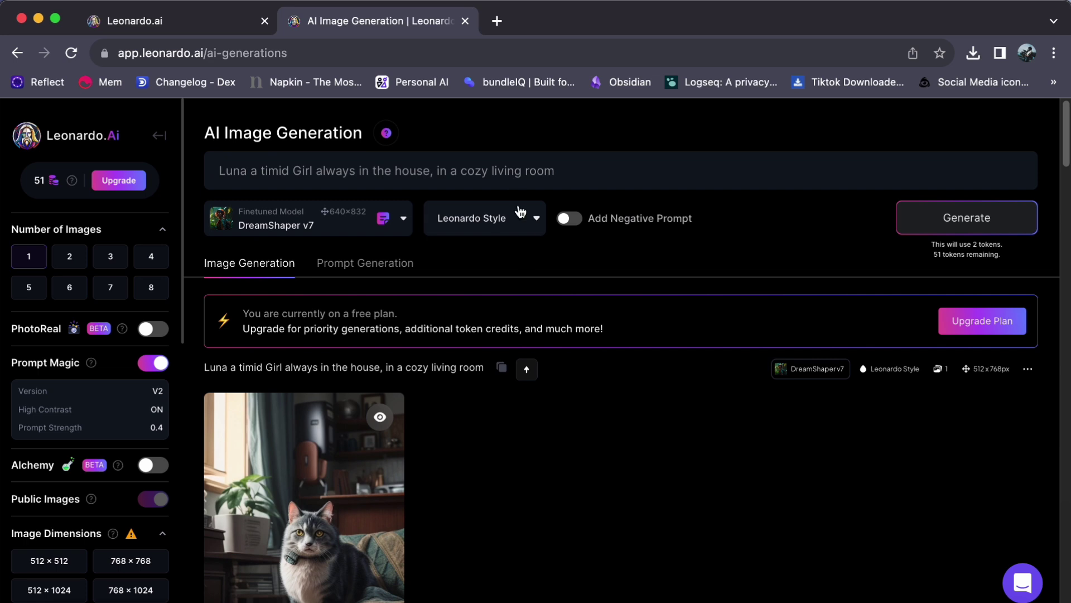
drag(460, 172, 565, 172)
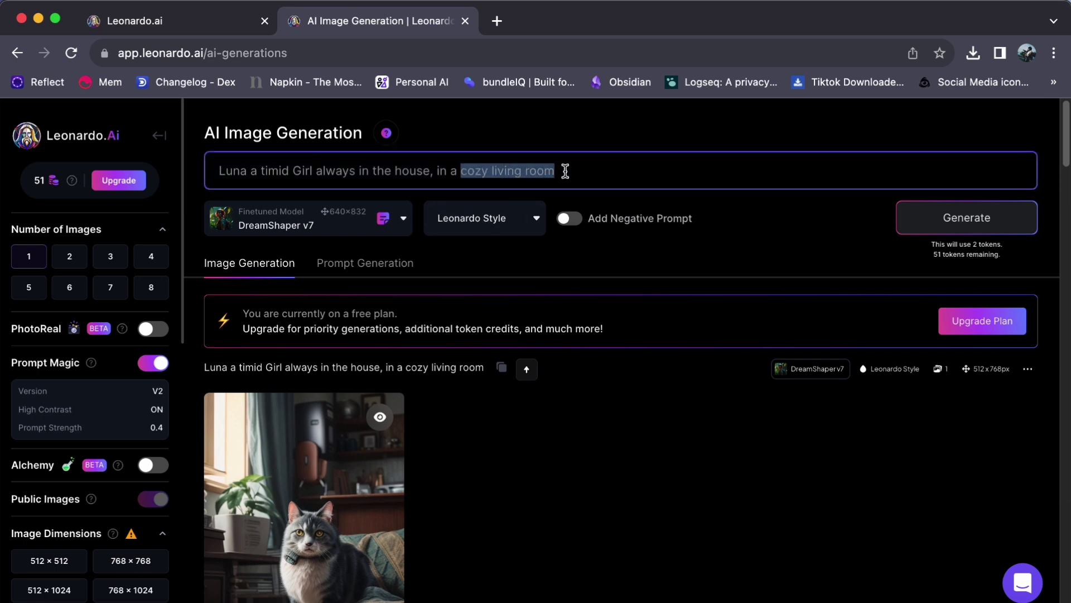
text(quiet)
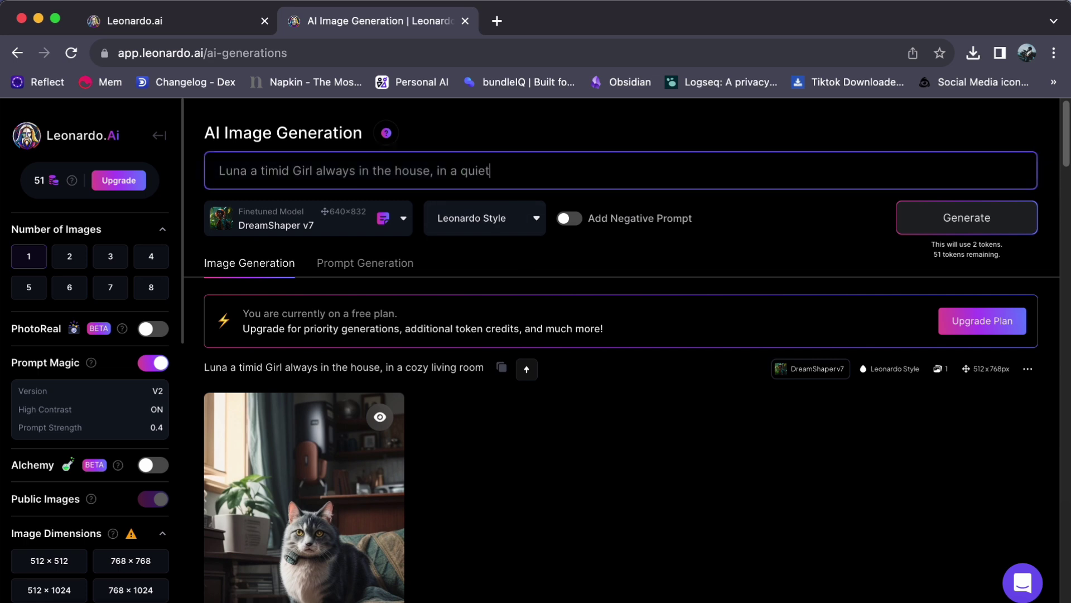
text( bedroom)
click(980, 233)
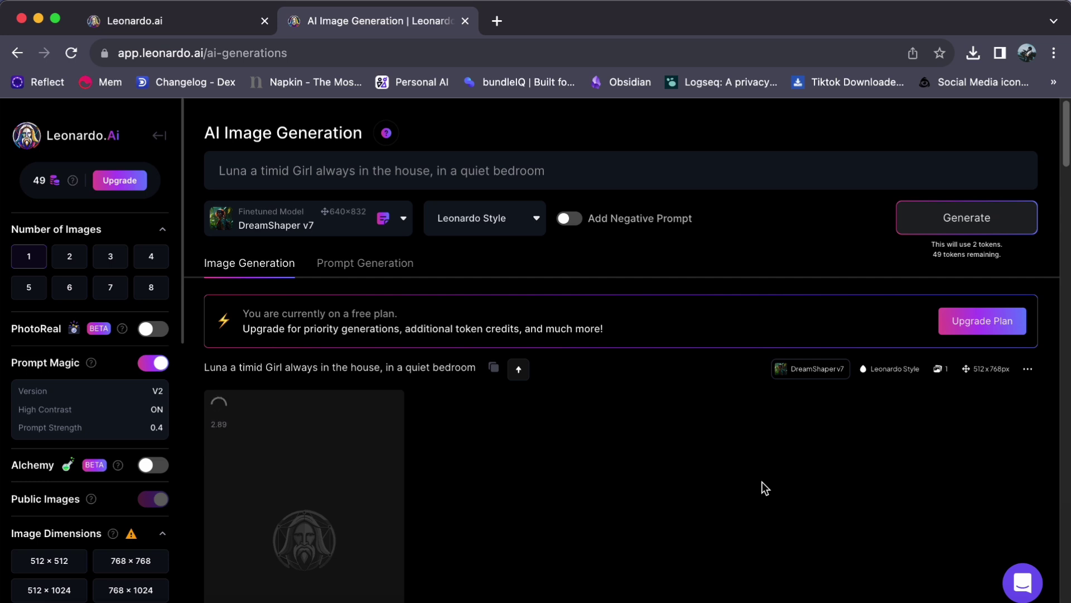
- Replace the character name at the start of the prompt with "Heidi" and generate another image
scroll(614, 472, down, 5)
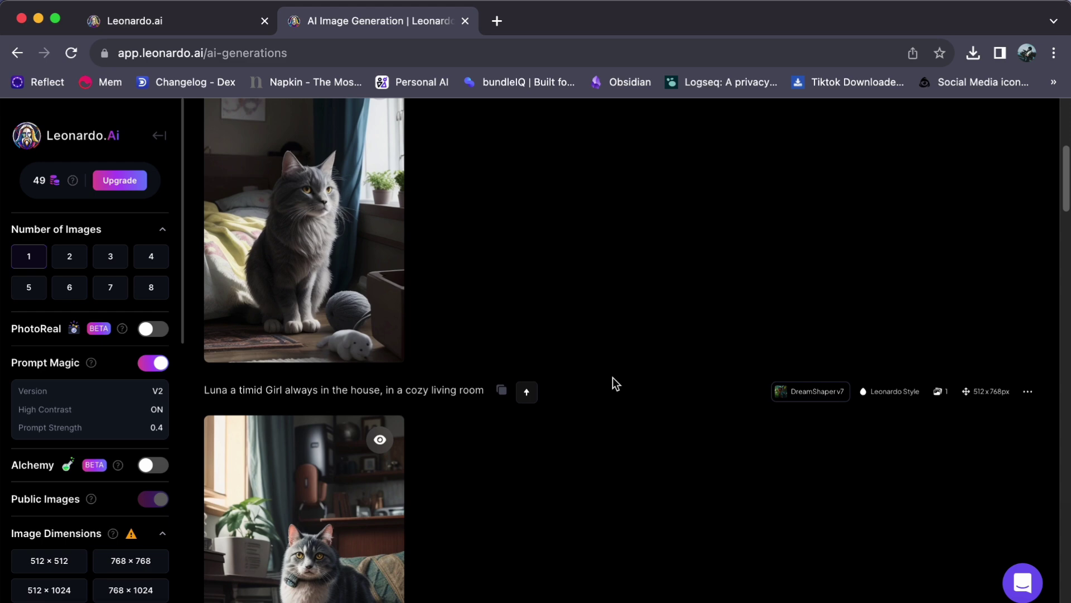
scroll(612, 411, up, 5)
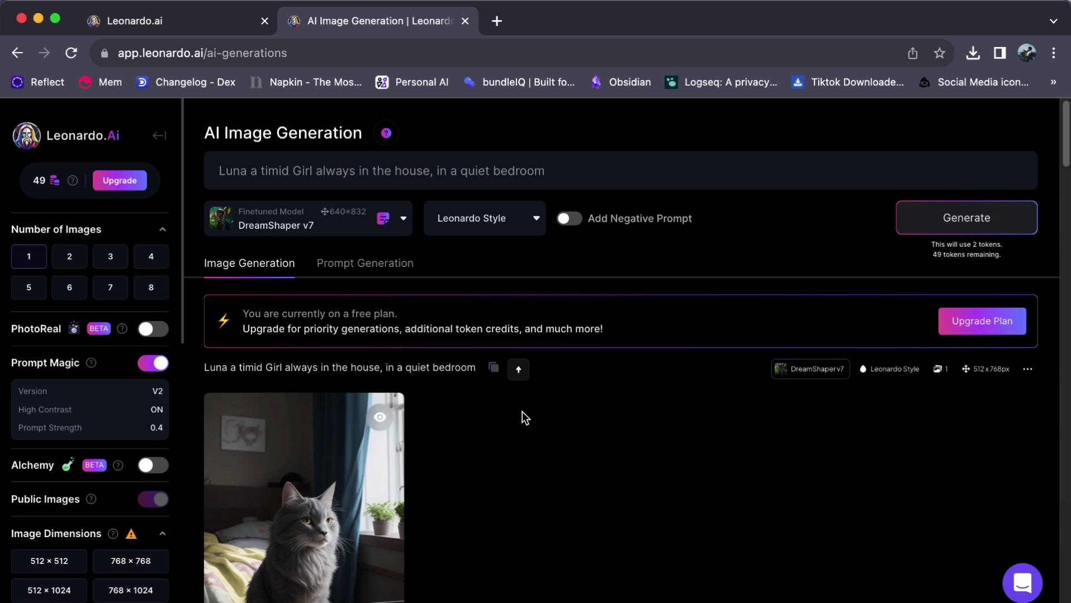
drag(246, 171, 181, 173)
text(Heidi)
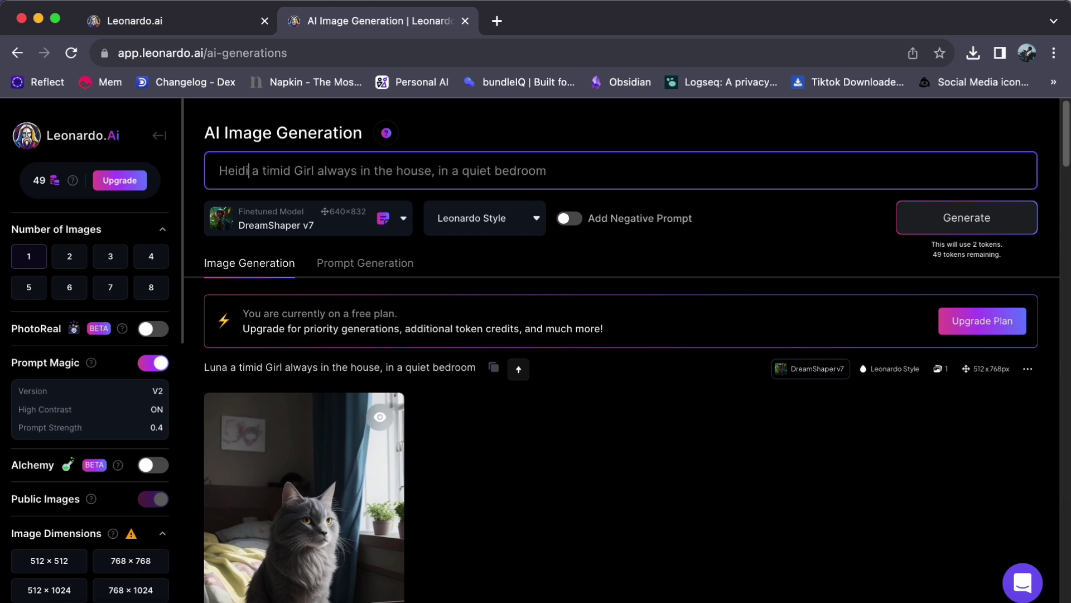
click(958, 223)
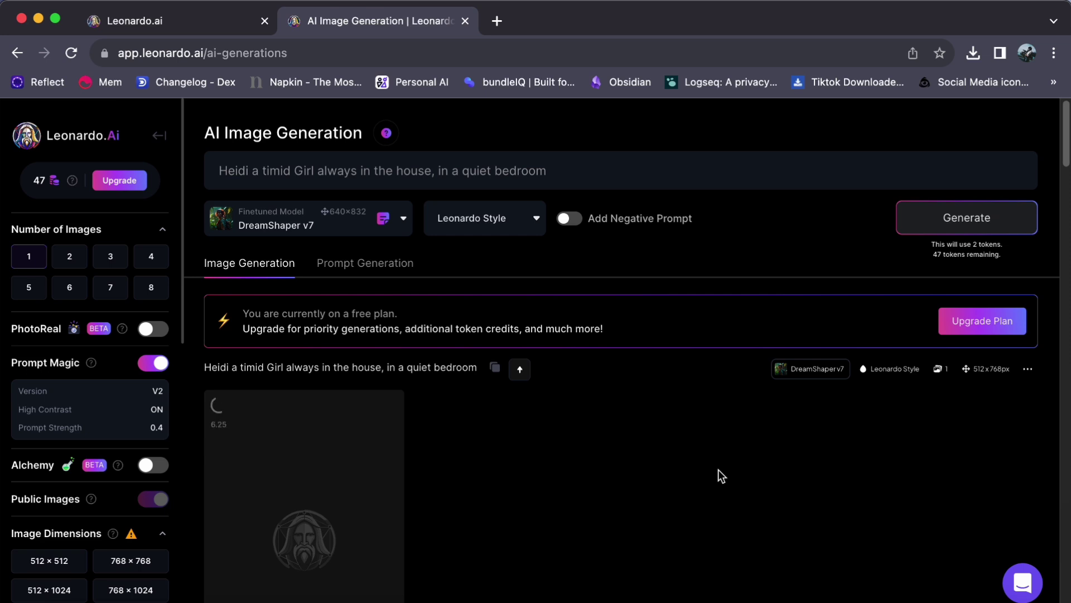
- Rewrite the prompt as "Luna, always in her cozy house attire, with her favorite book in hand, sitting by the window"
scroll(718, 469, down, 2)
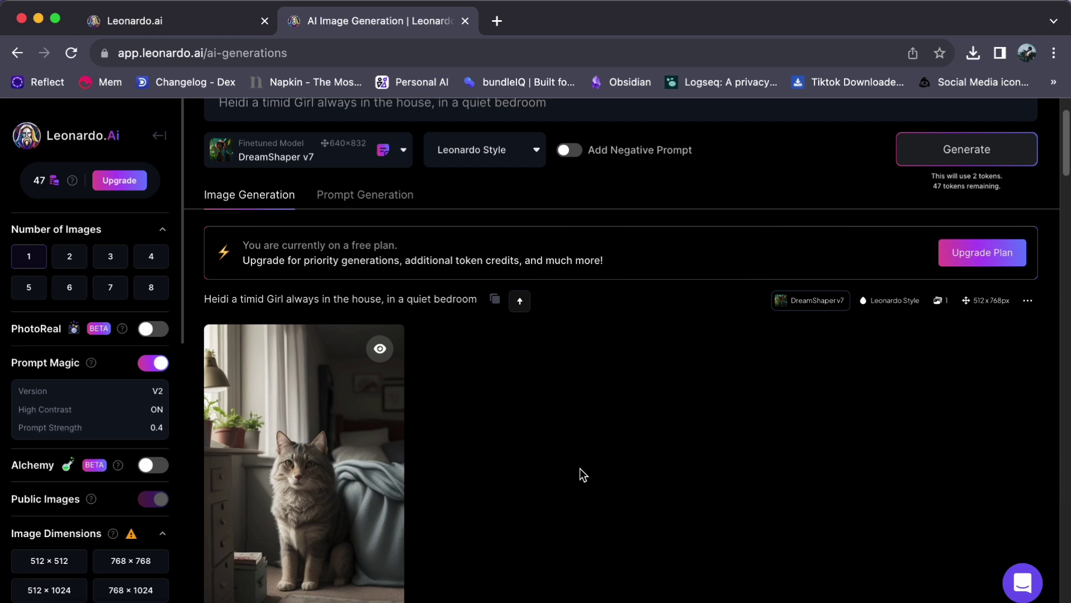
scroll(502, 455, up, 2)
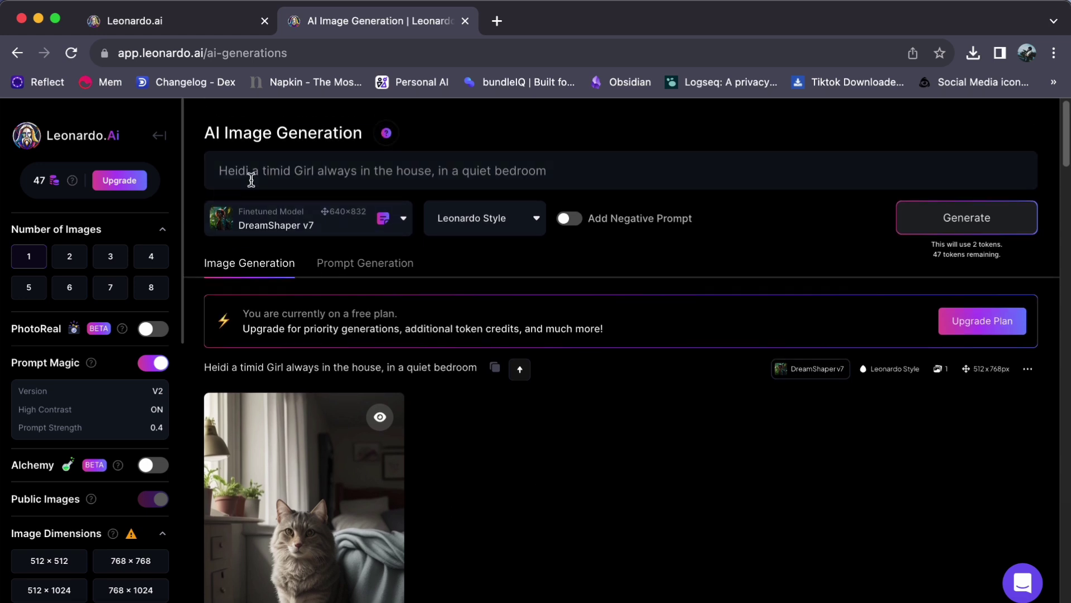
drag(250, 176, 165, 168)
text(Luna)
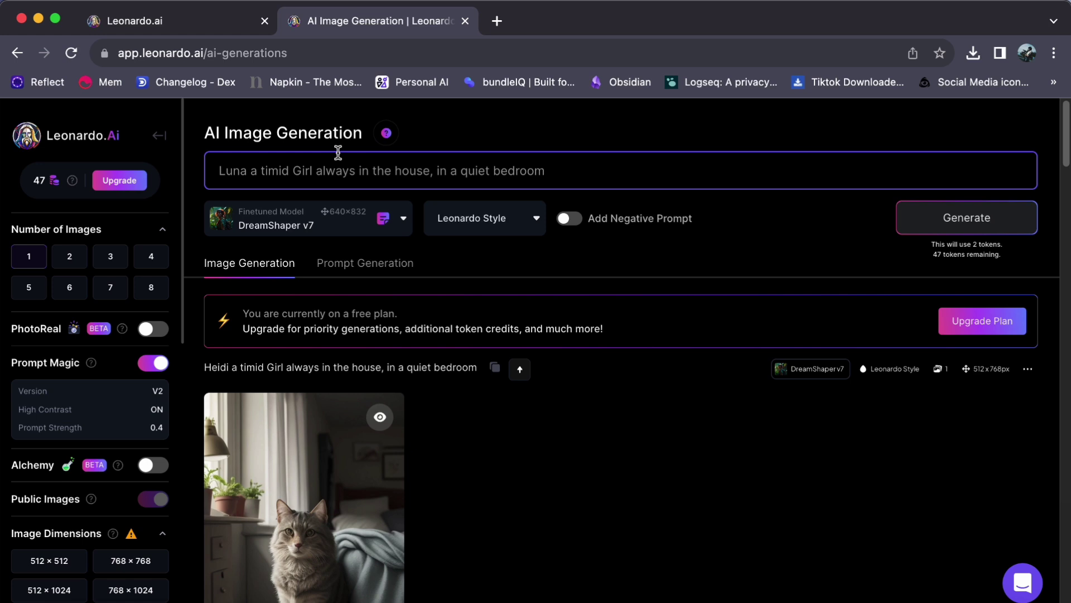
text(, oversized sweaters, thick rimmed glasses, introverted and shy)
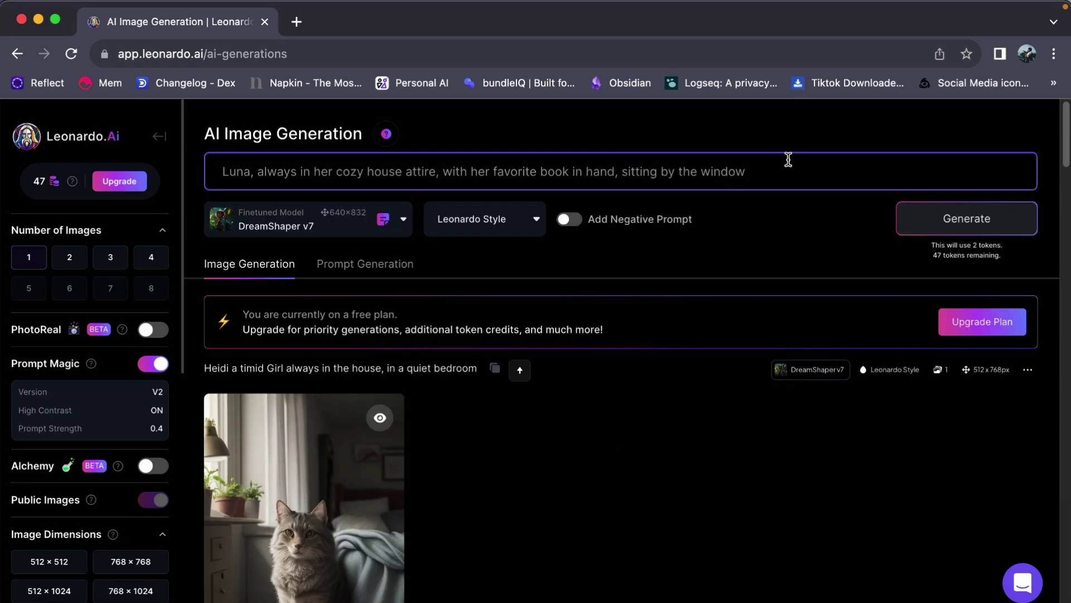
- Download the generated cat image made from the "Heidi a timid Girl" prompt
scroll(312, 525, down, 1)
scroll(313, 526, down, 3)
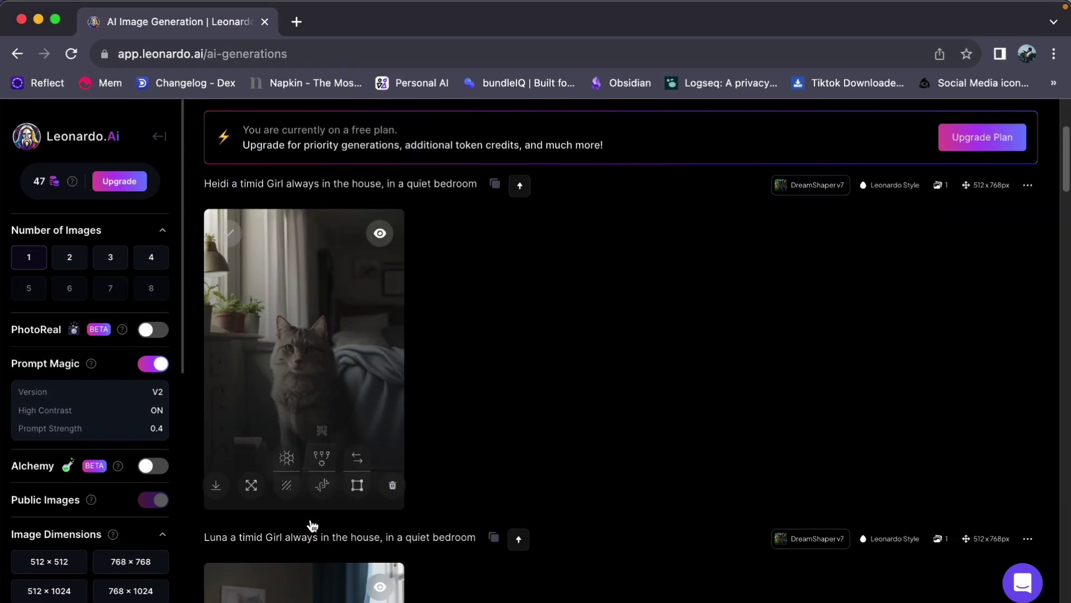
click(217, 485)
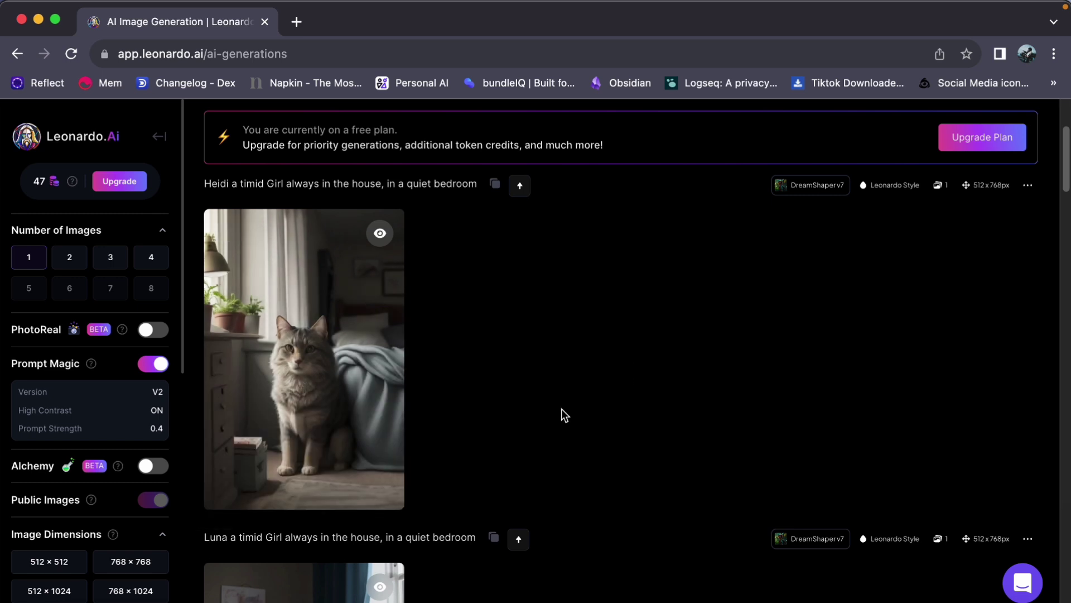
- Upload DreamShaper_v7_Heidi_a_timid_Girl_always_in_the_house_in_a_qui_0.jpg from the Downloads folder as the image prompt
scroll(592, 411, up, 4)
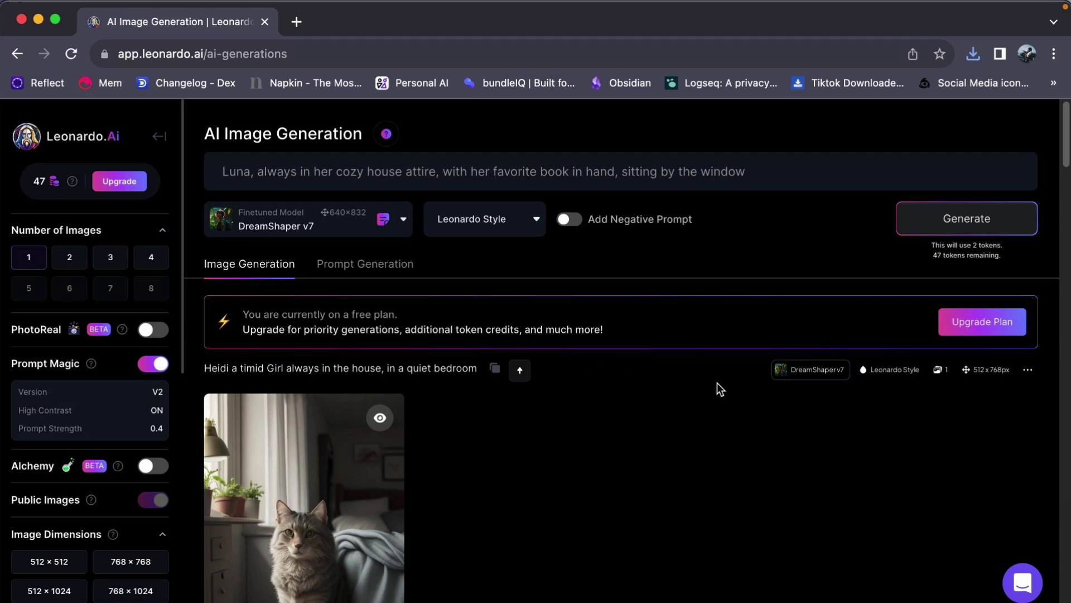
scroll(97, 513, down, 7)
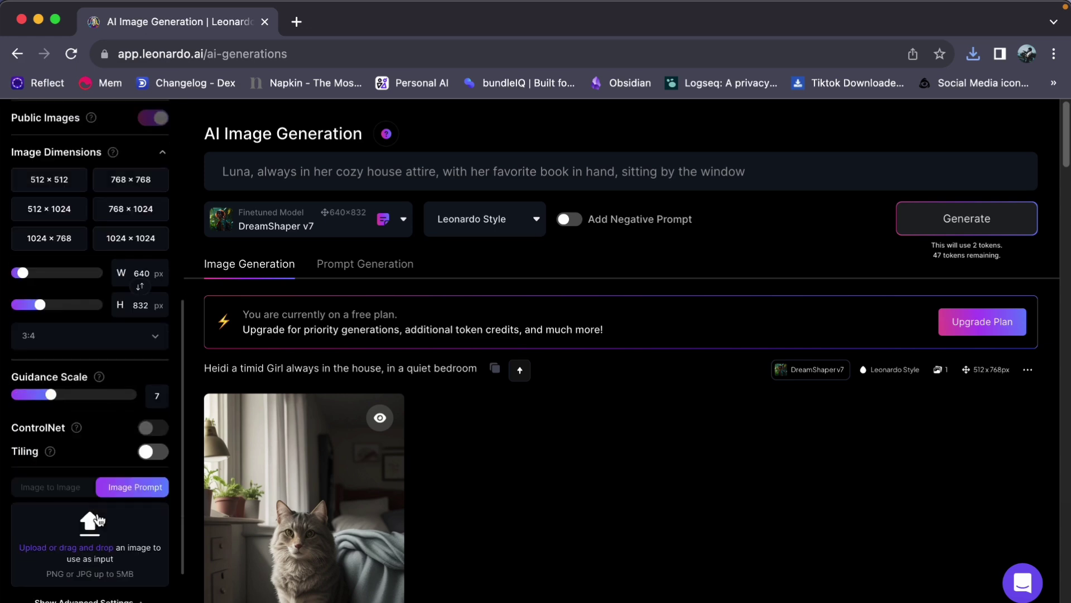
scroll(100, 524, down, 1)
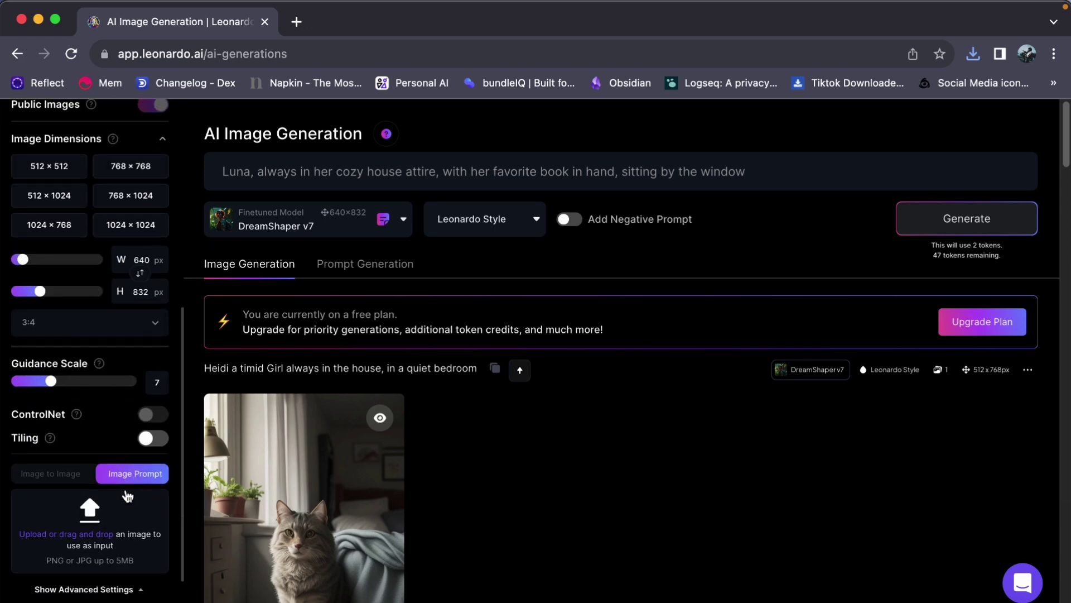
click(102, 535)
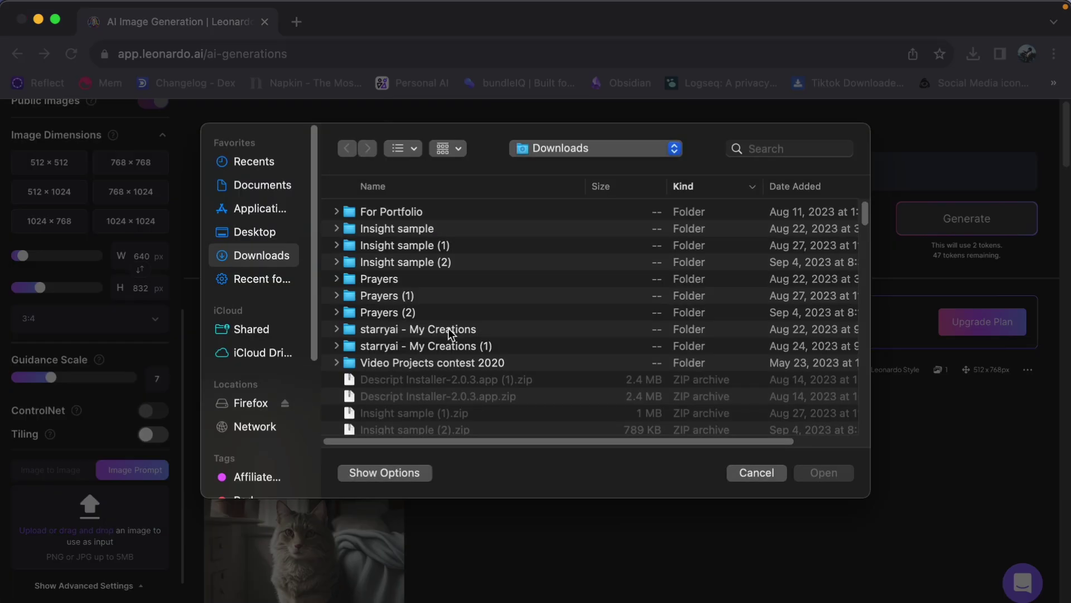
scroll(447, 328, down, 5)
scroll(448, 328, down, 15)
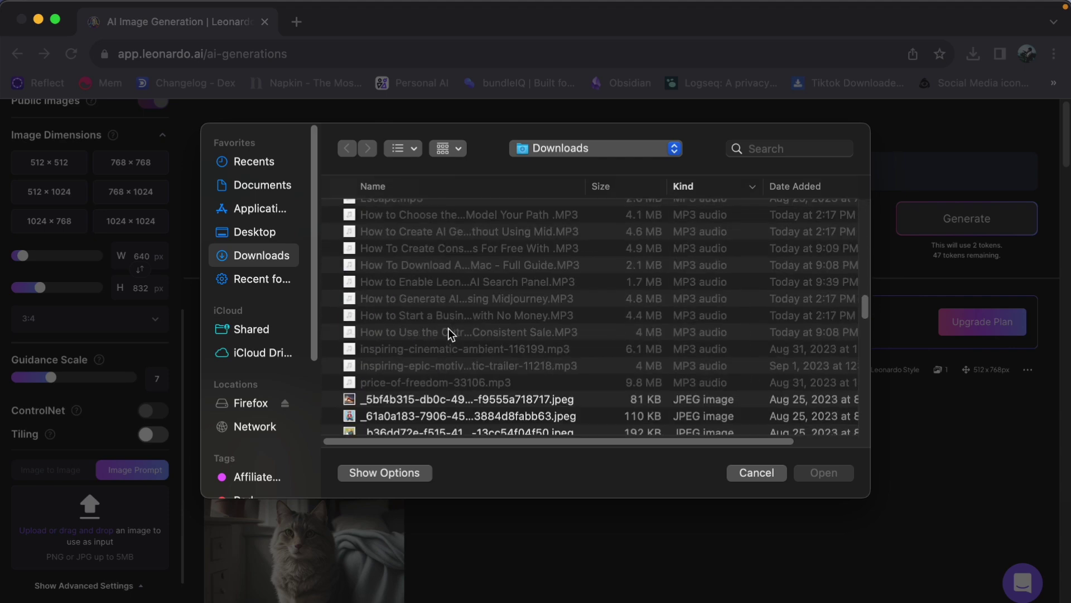
scroll(448, 328, down, 5)
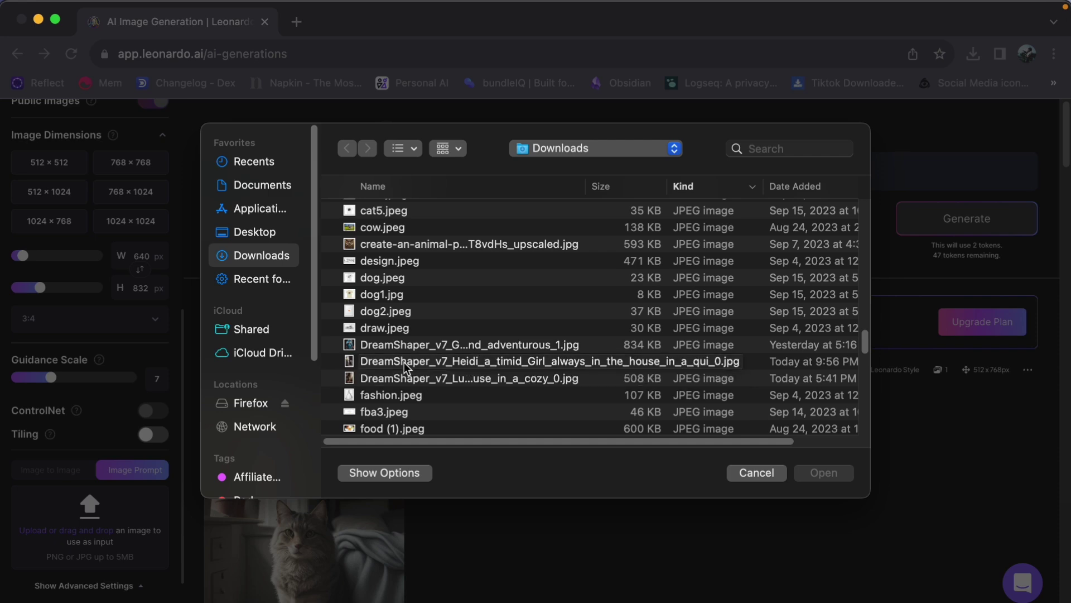
double_click(463, 367)
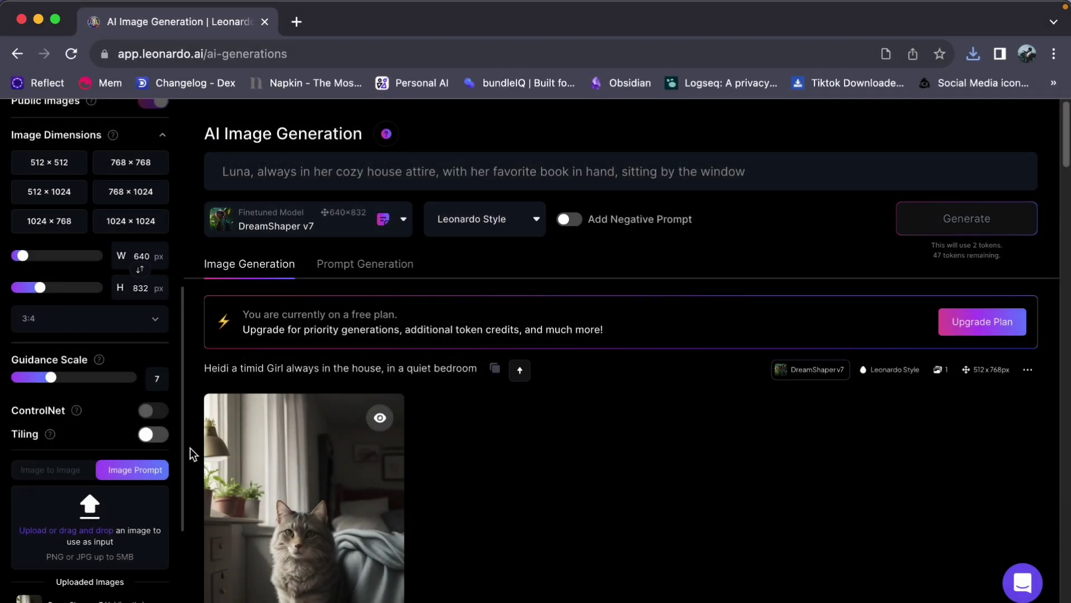
- Set the uploaded reference's image weight to 0.71 and generate the image of Luna by the window
scroll(118, 454, down, 3)
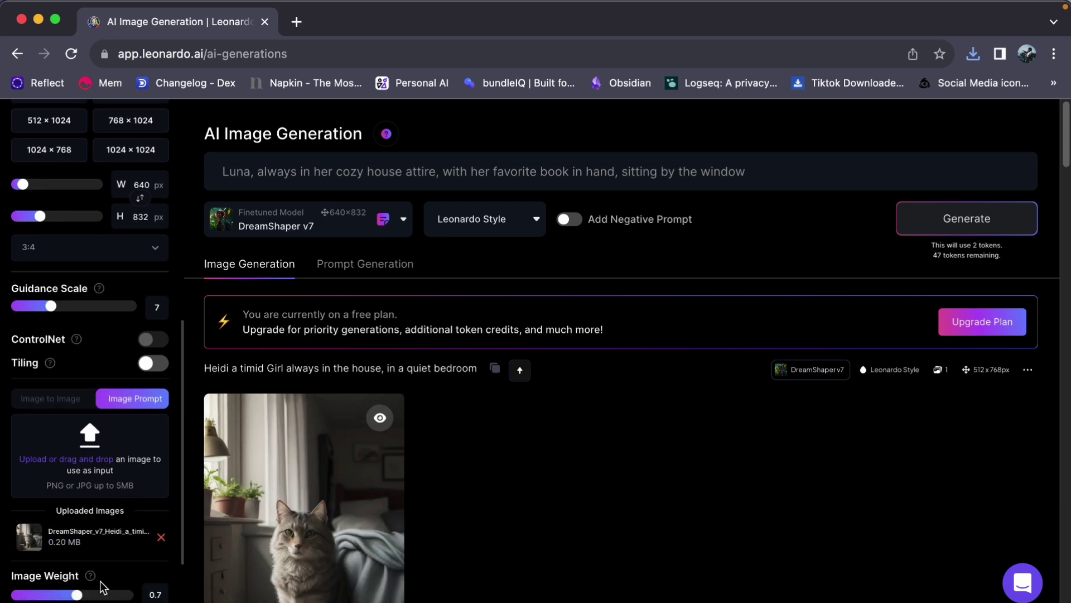
mouse_move(76, 595)
mouse_down()
mouse_move(88, 596)
mouse_move(85, 575)
mouse_move(101, 576)
mouse_move(78, 579)
mouse_up()
scroll(82, 591, down, 1)
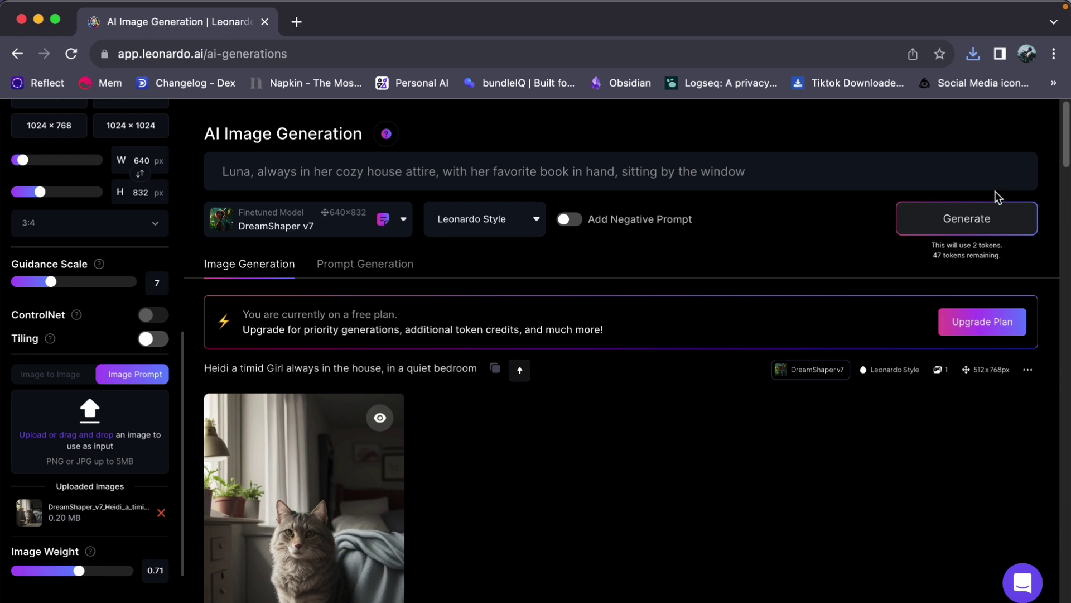
click(978, 220)
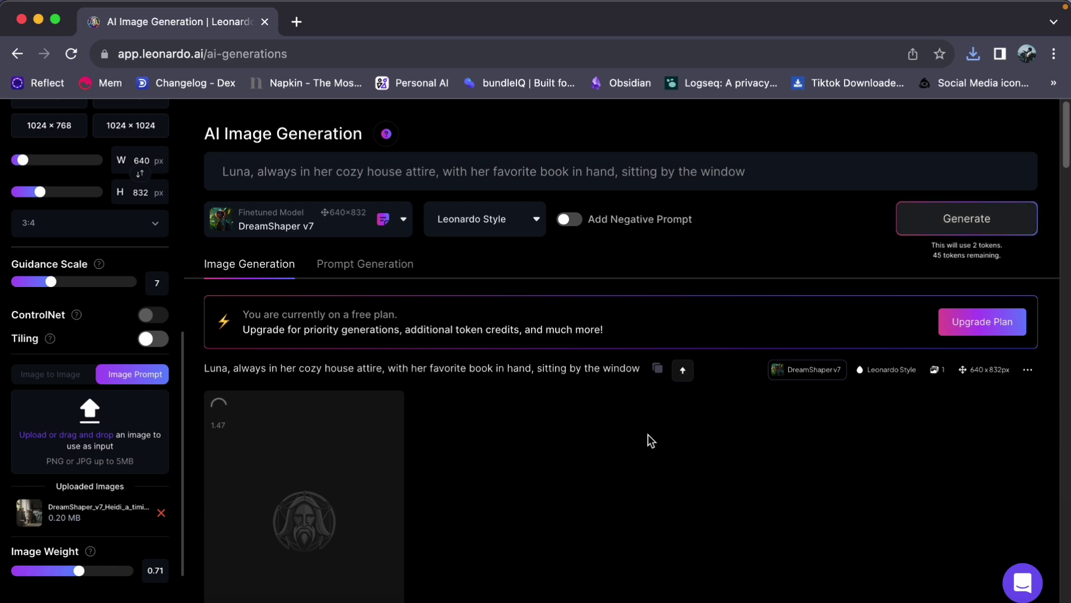
- Reveal the hidden image of Luna by the window, view it enlarged, and close the preview
scroll(648, 434, down, 2)
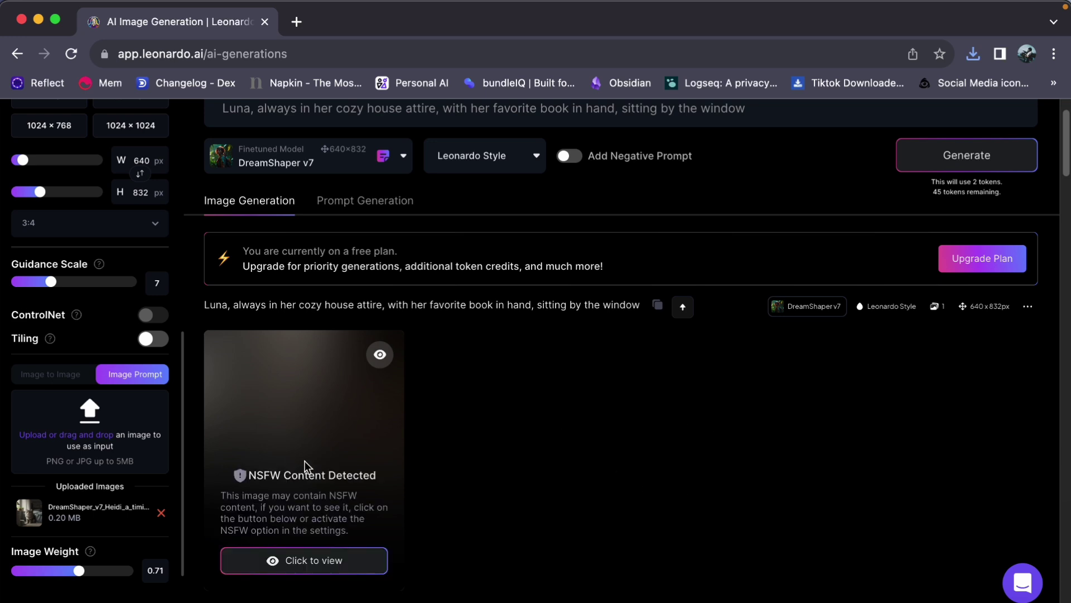
click(296, 560)
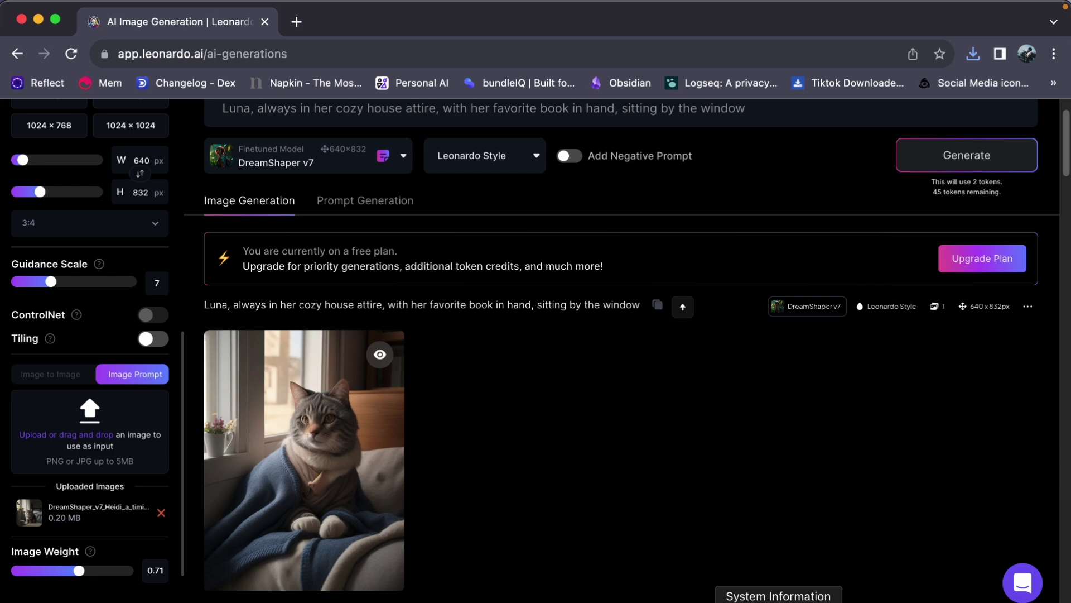
click(283, 443)
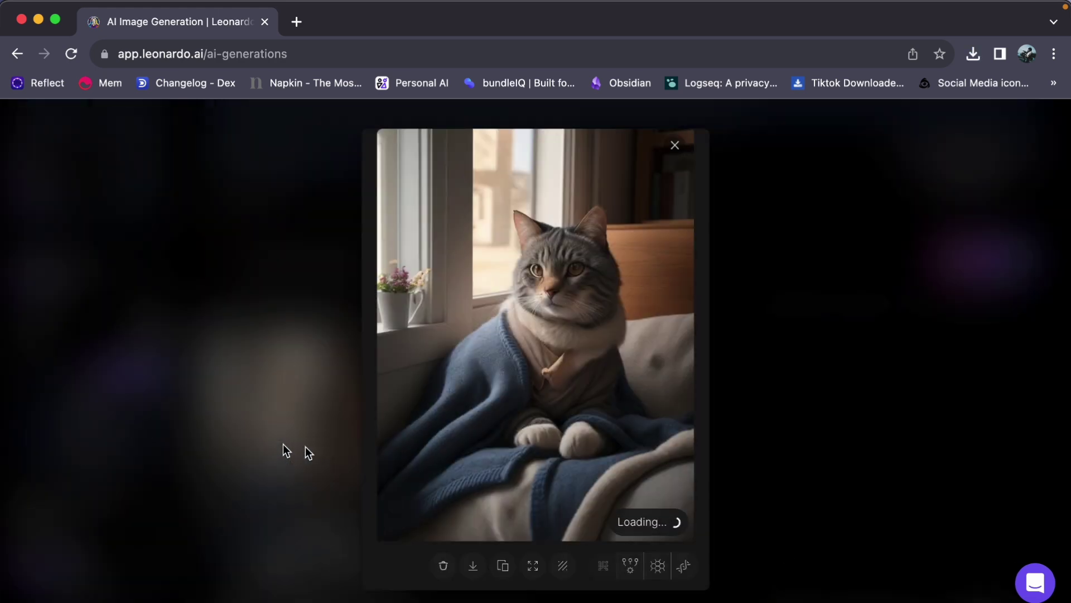
click(673, 147)
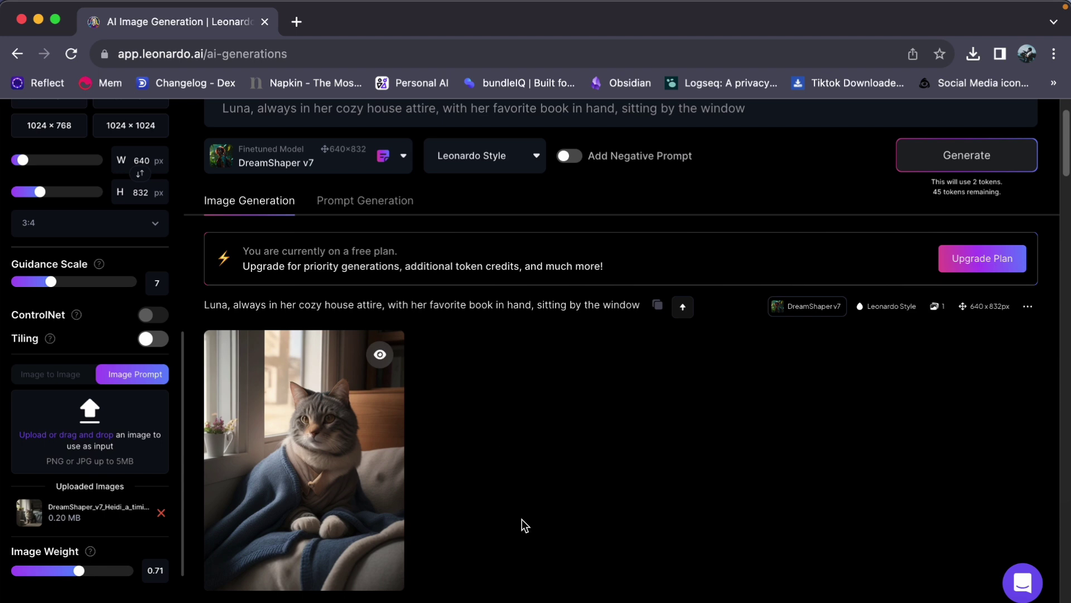